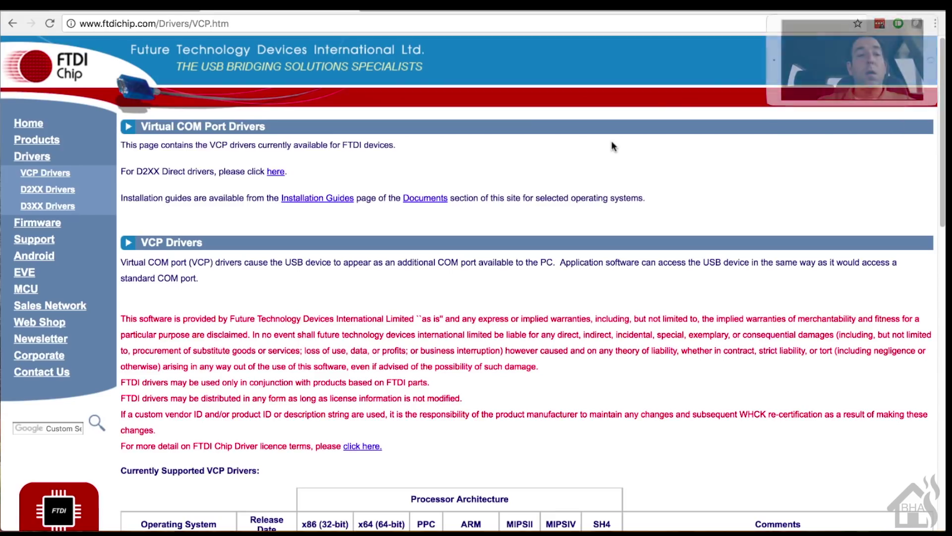
Step: Download the 64-bit FTDI VCP driver version 2.4.2 for Mac OS X 10.9 and above
scroll(613, 145, down, 2)
scroll(613, 145, down, 6)
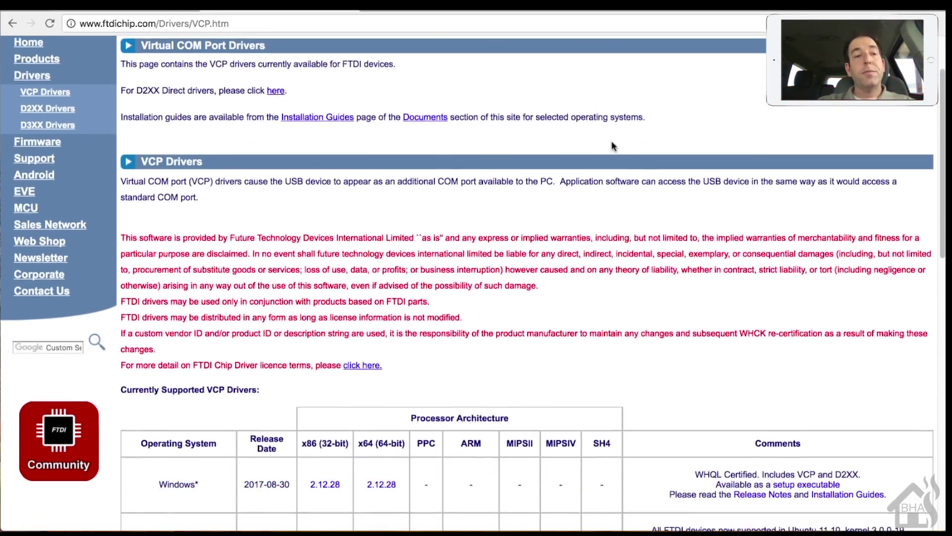
scroll(613, 145, down, 6)
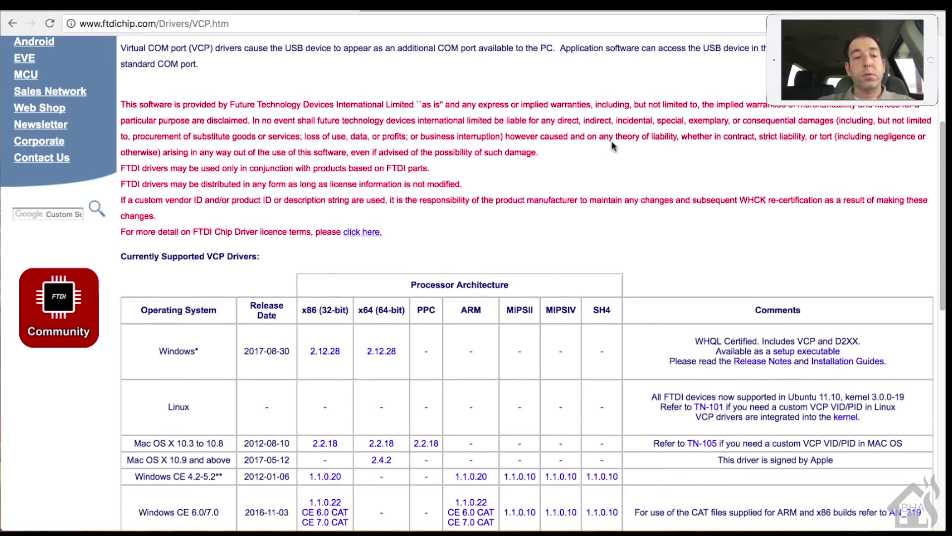
scroll(612, 145, down, 4)
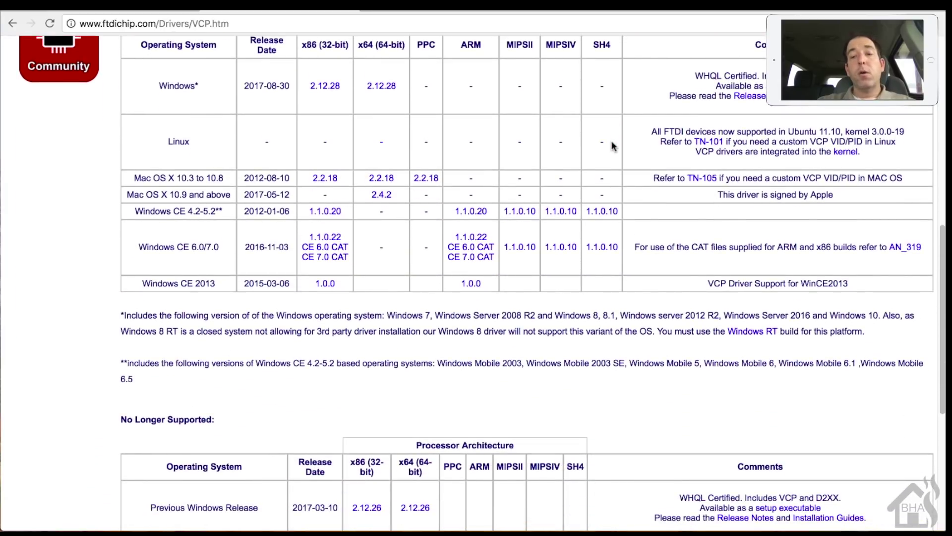
click(382, 195)
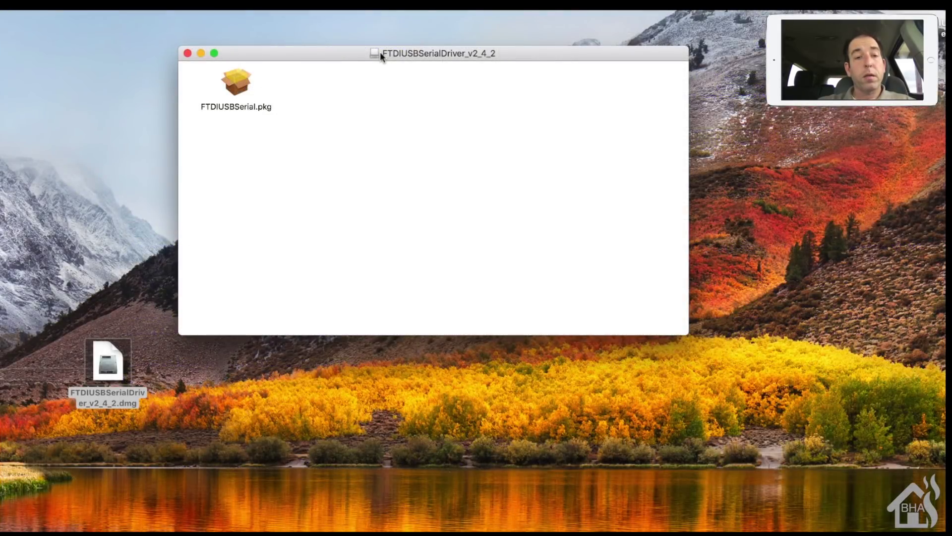
Step: Run FTDIUSBSerial.pkg, agree to the software license, and perform the standard install on Macintosh HD
double_click(235, 84)
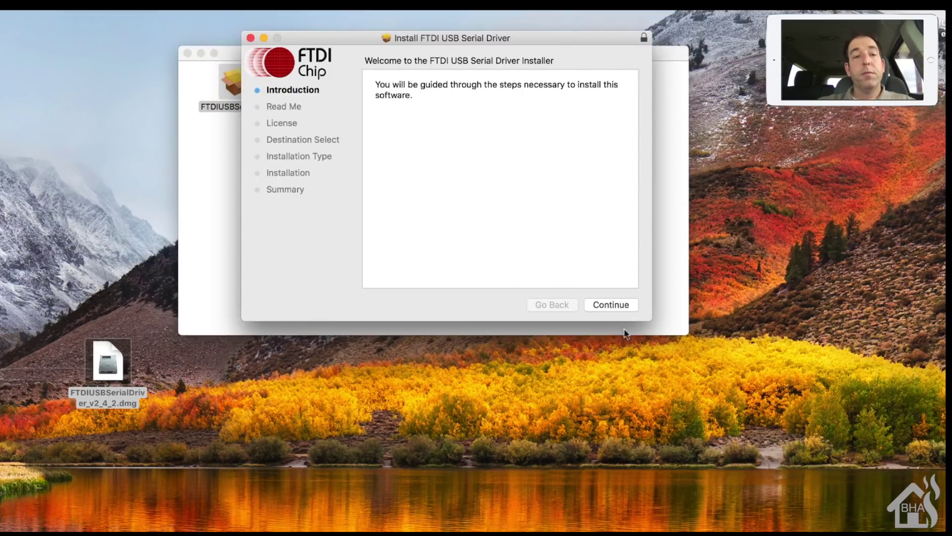
click(620, 304)
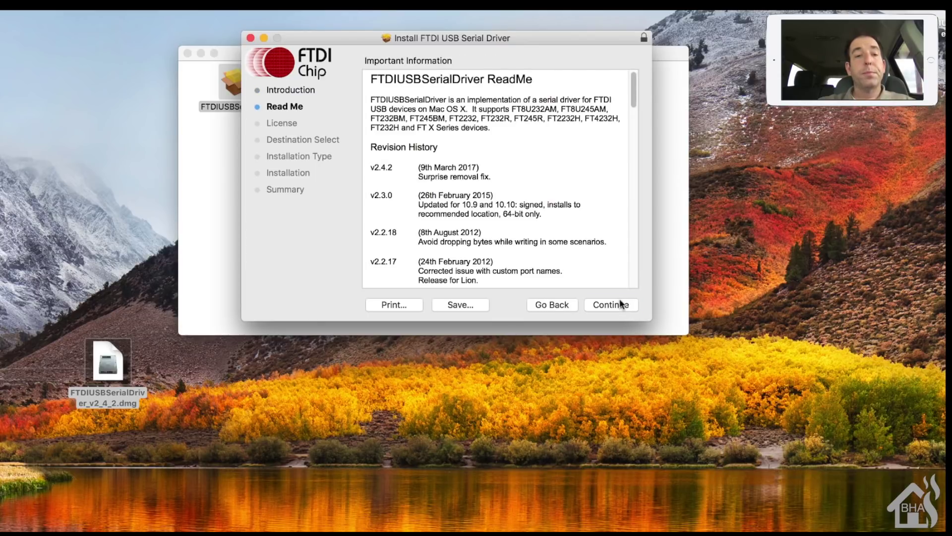
click(621, 304)
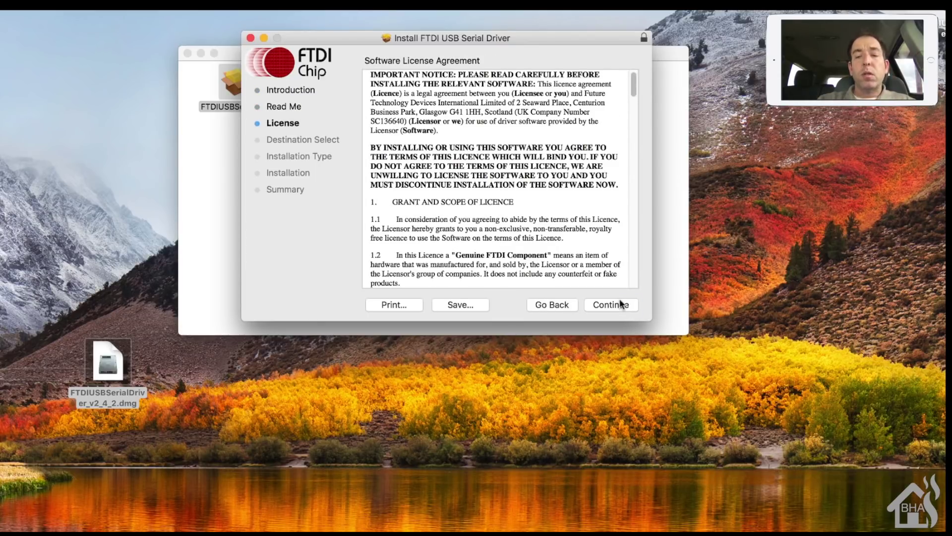
click(621, 303)
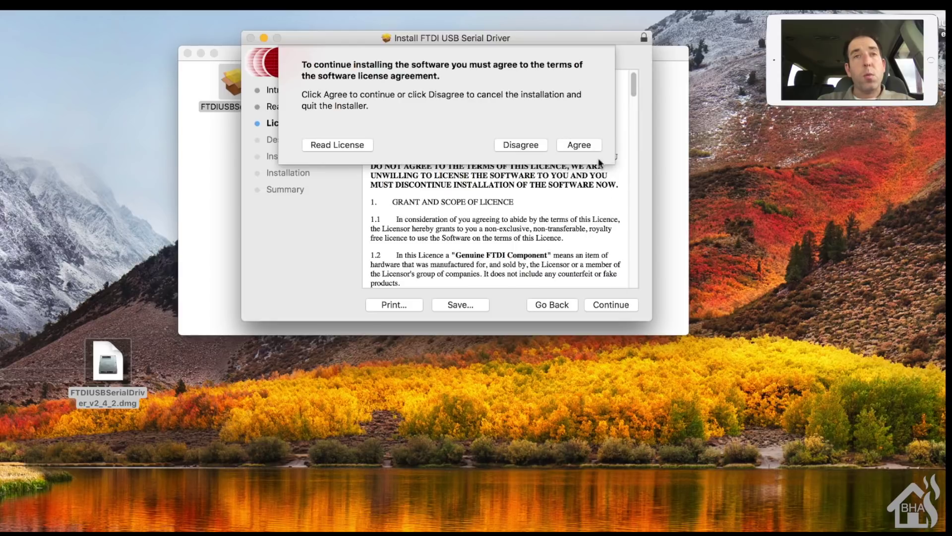
click(584, 146)
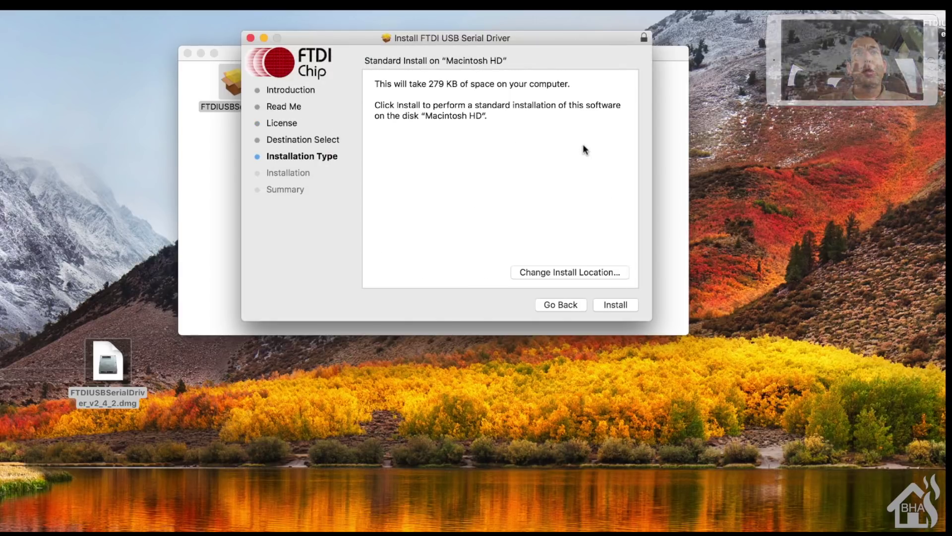
click(608, 307)
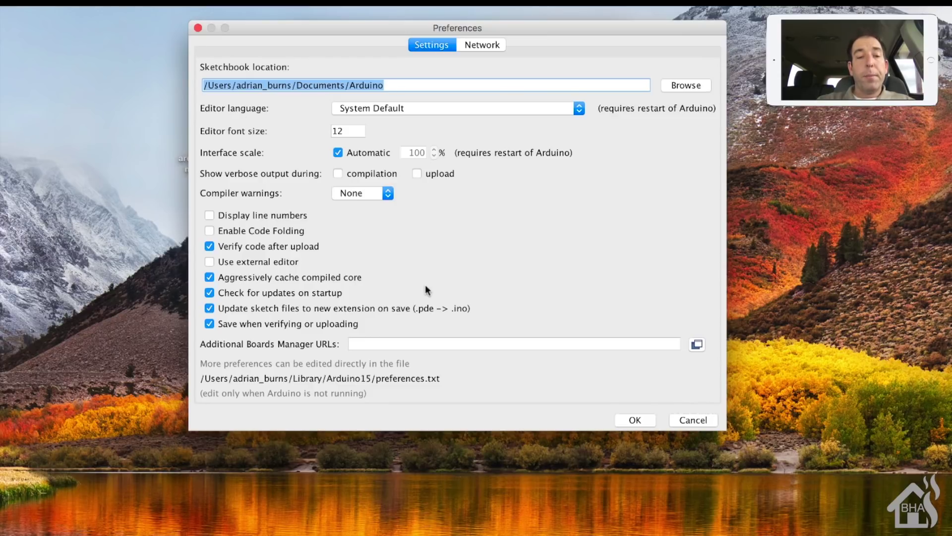
click(420, 345)
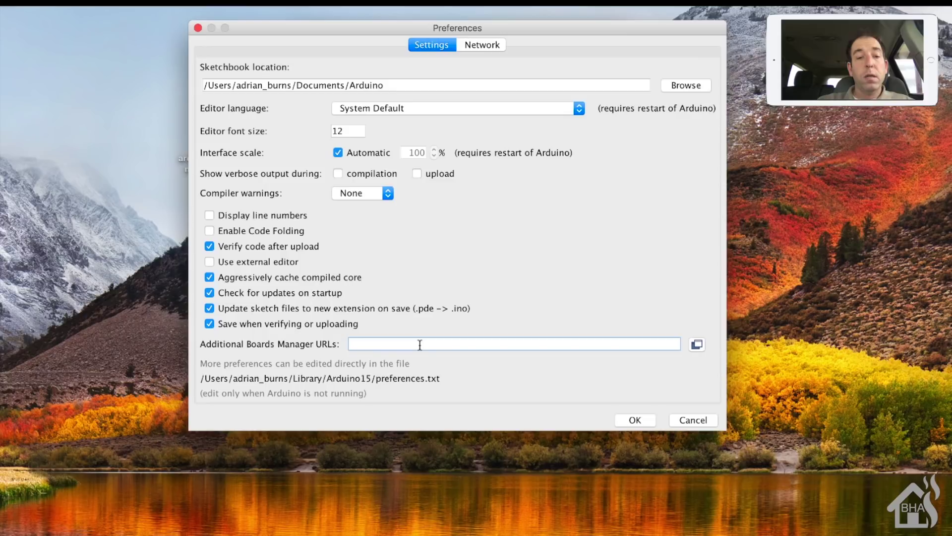
text(http://arduino.esp8266.com/stable/package_esp8266com_index.json)
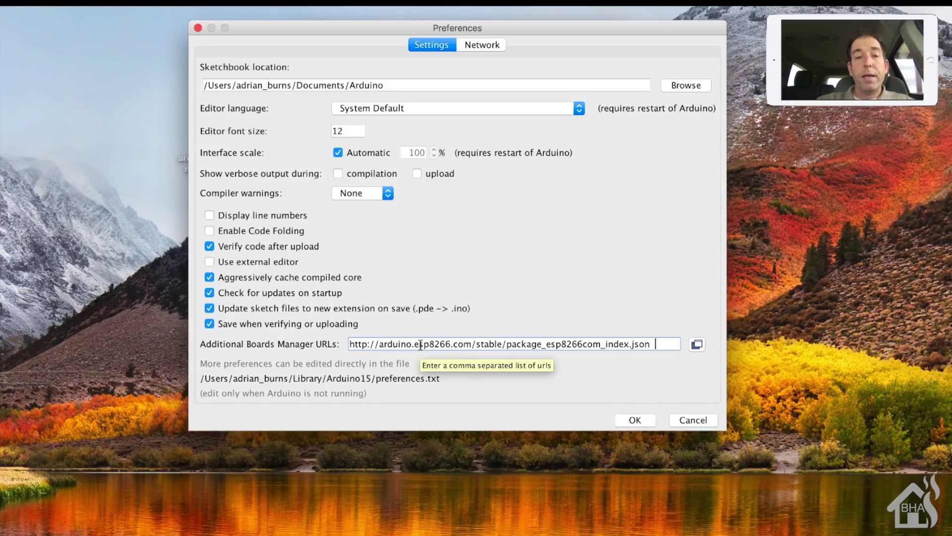
click(641, 421)
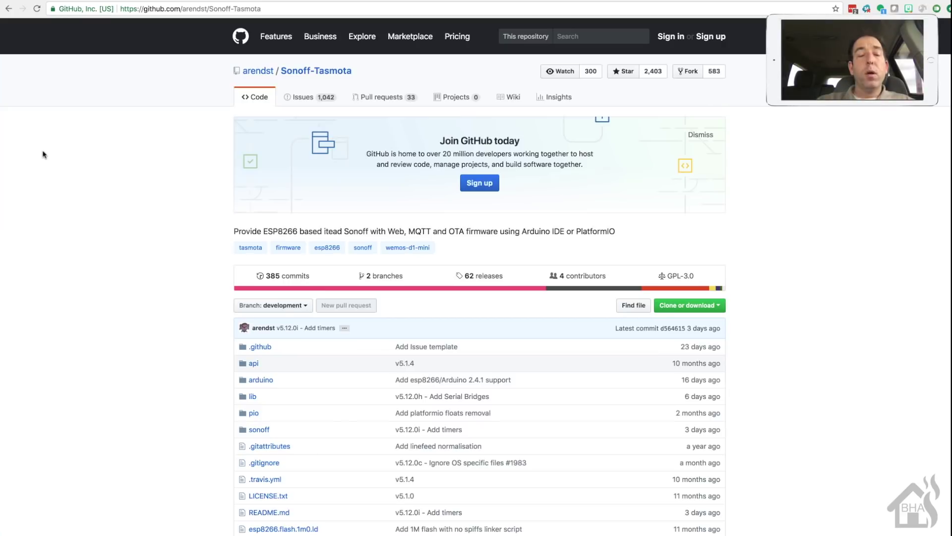
Step: Download the Sonoff-Tasmota v5.11.1 source code as a zip from the GitHub repository's releases
click(488, 276)
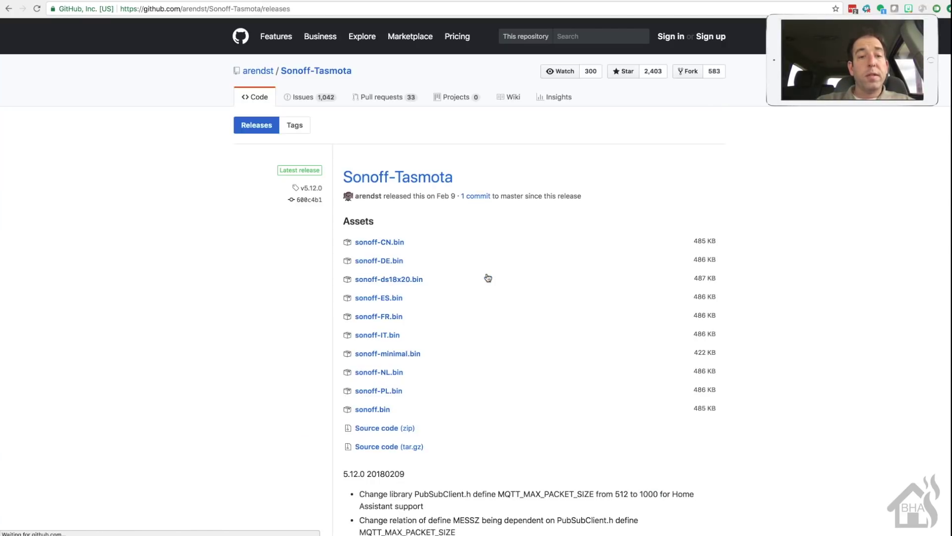
scroll(488, 277, down, 5)
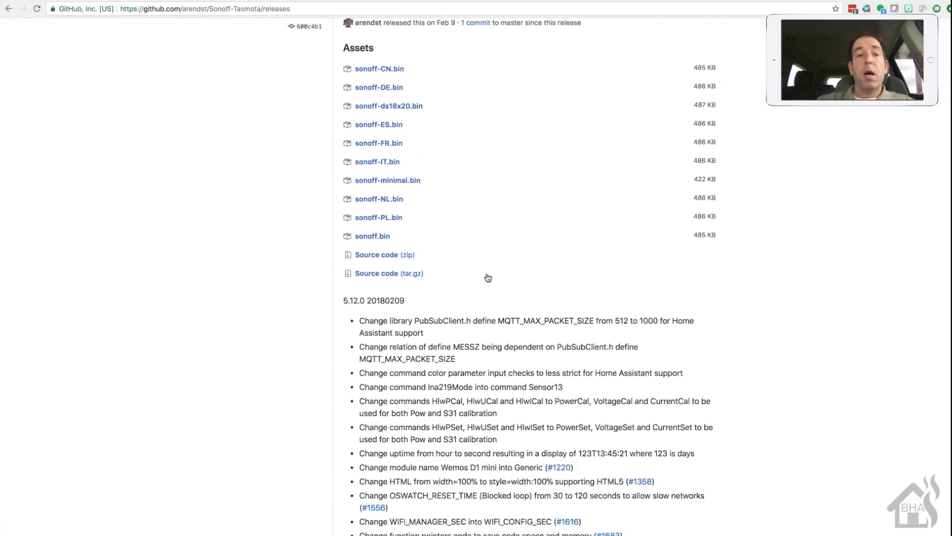
scroll(488, 277, down, 4)
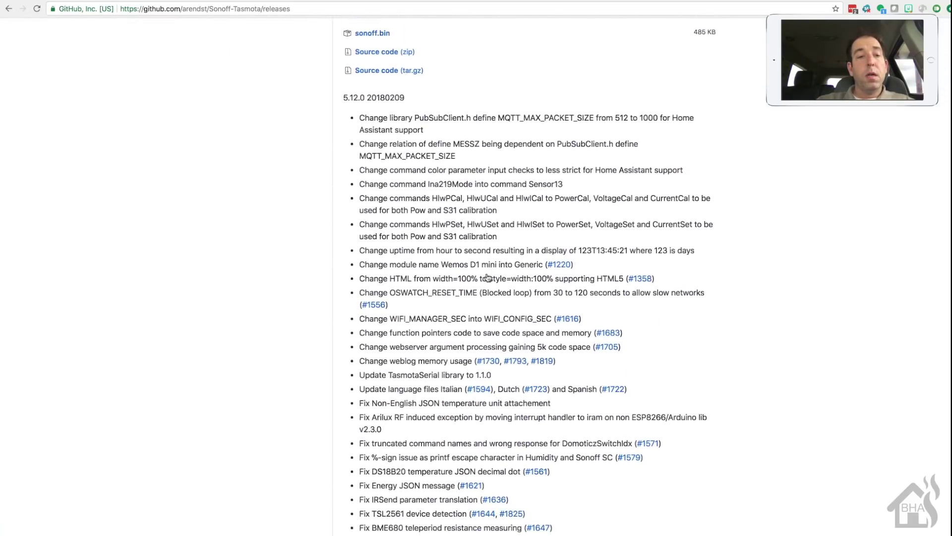
scroll(488, 277, down, 7)
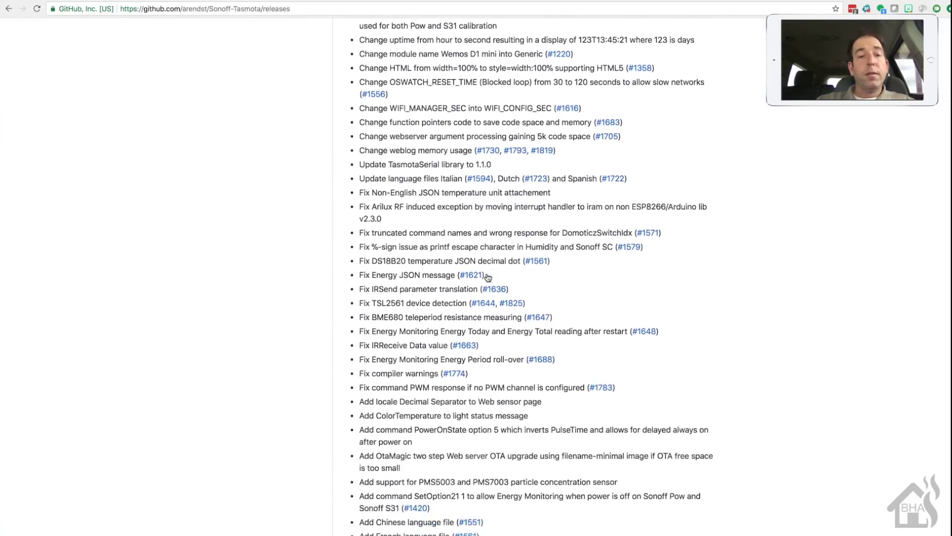
scroll(488, 277, down, 11)
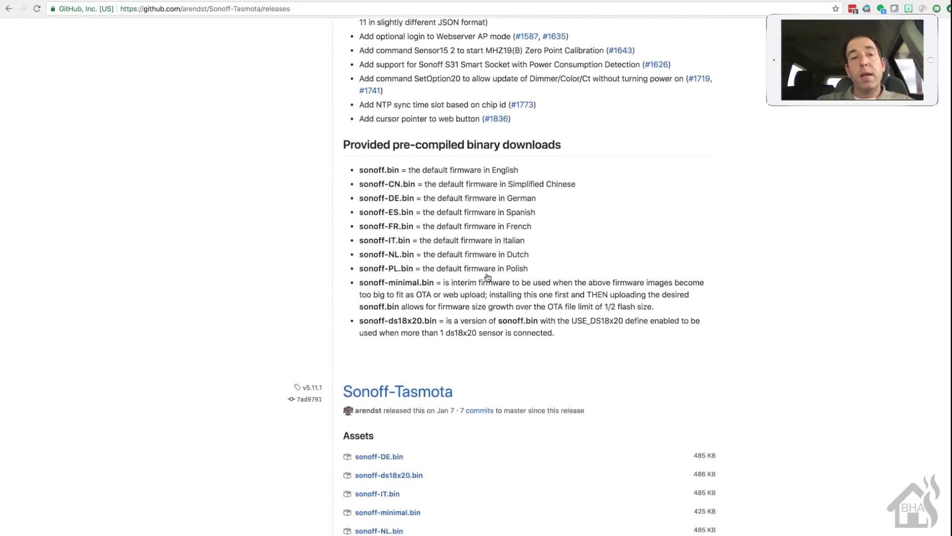
scroll(488, 277, down, 5)
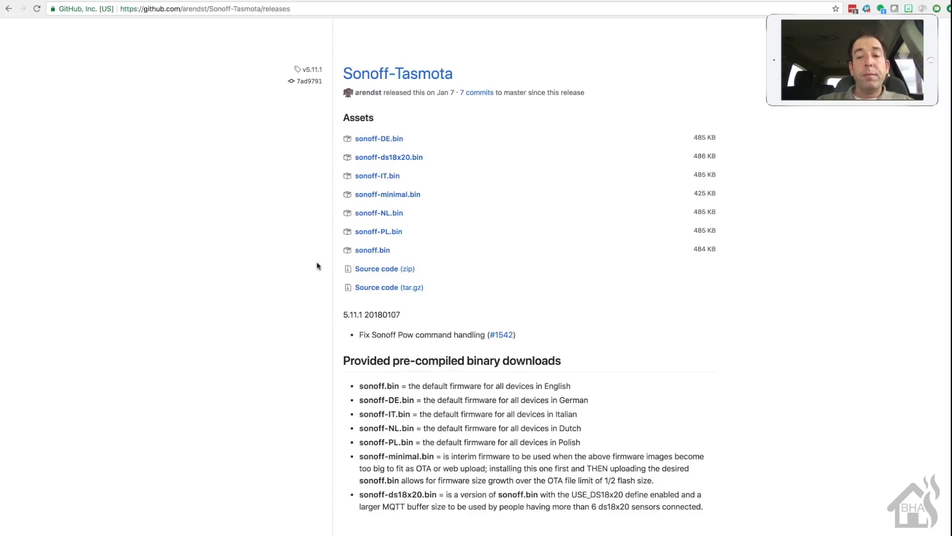
click(377, 270)
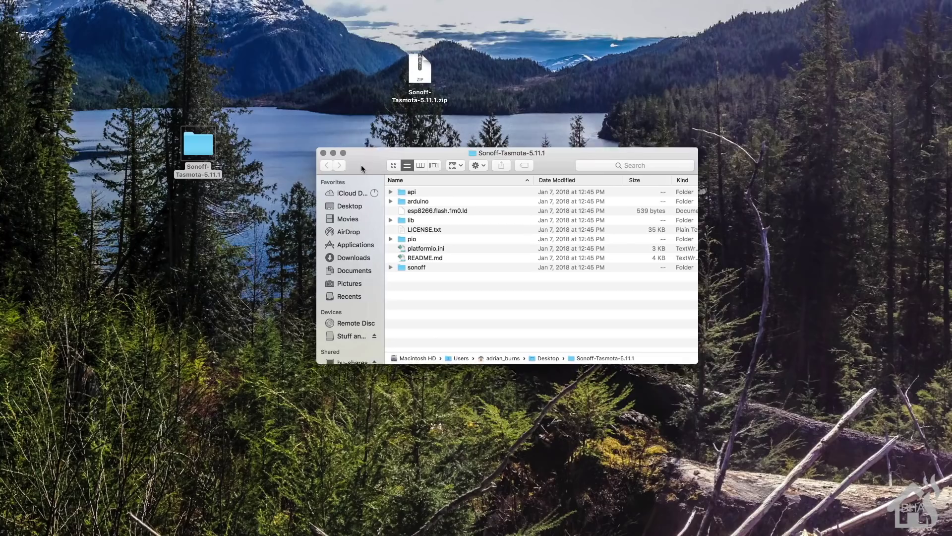
Step: Copy all library folders inside lib, plus LICENSE.txt, from Sonoff-Tasmota-5.11.1 into the Documents/Arduino/libraries folder
drag(363, 169, 362, 183)
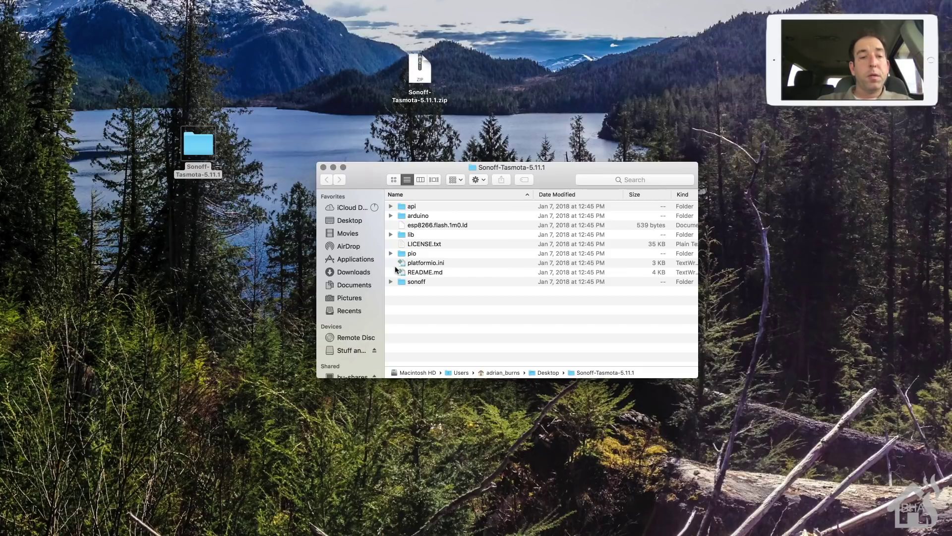
click(392, 234)
click(419, 246)
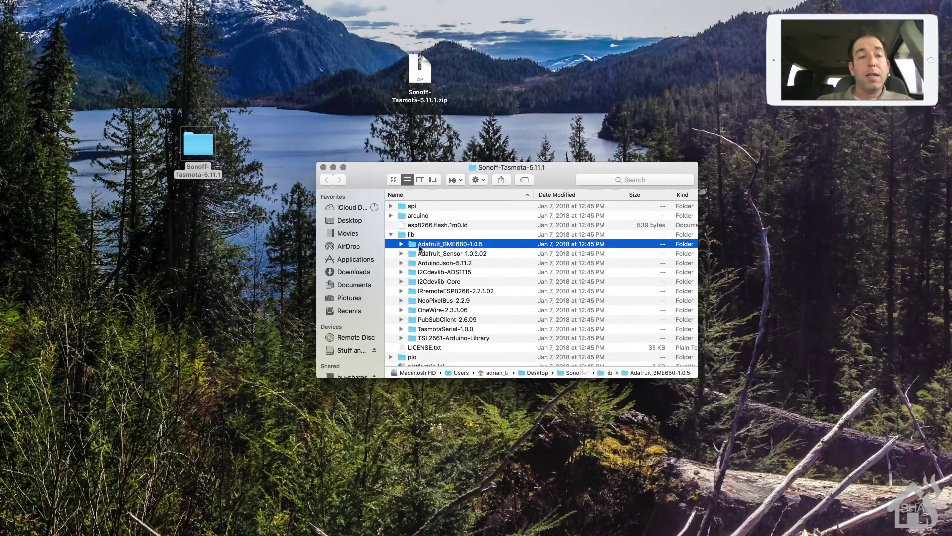
shift+click(425, 348)
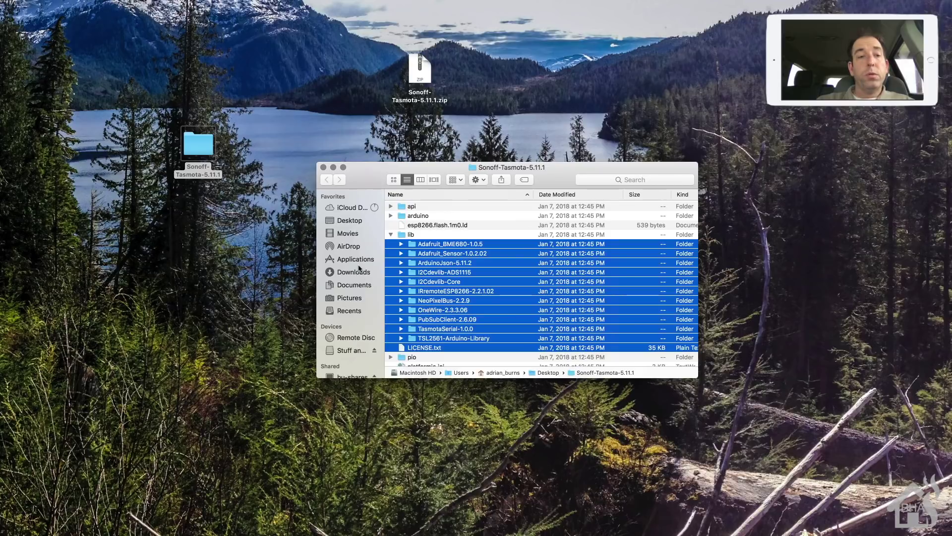
click(350, 286)
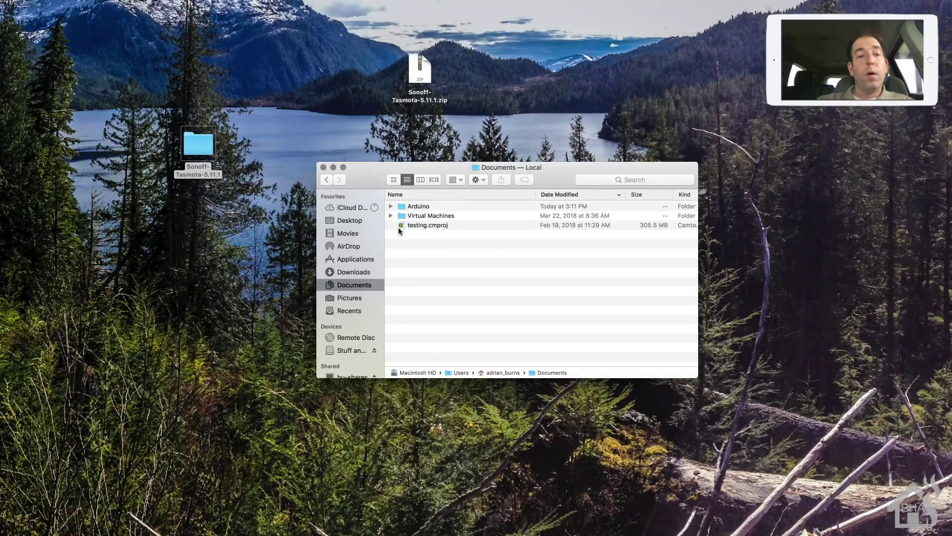
double_click(402, 206)
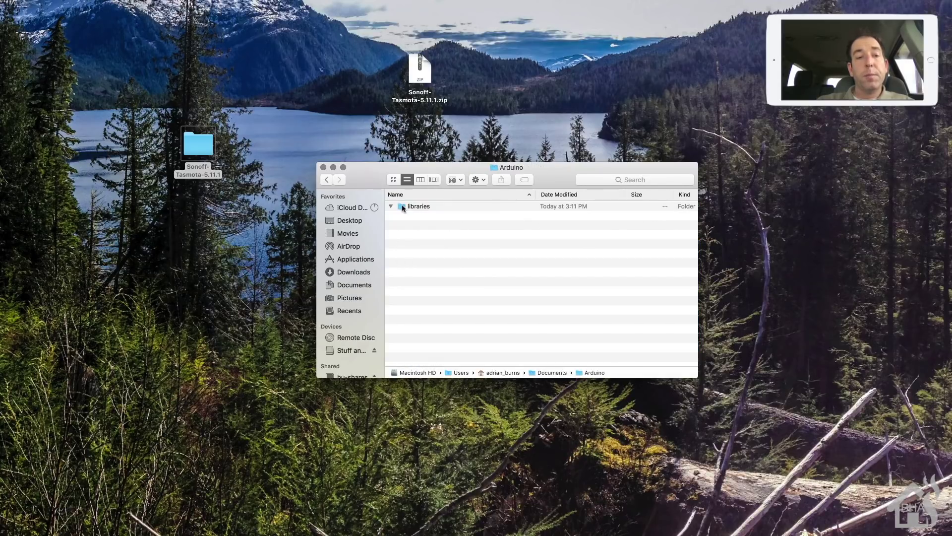
click(402, 206)
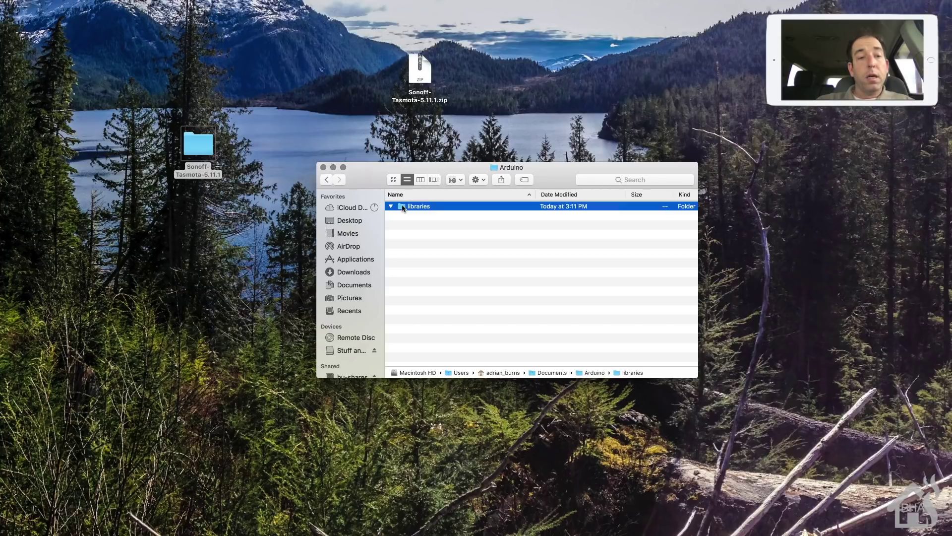
double_click(403, 207)
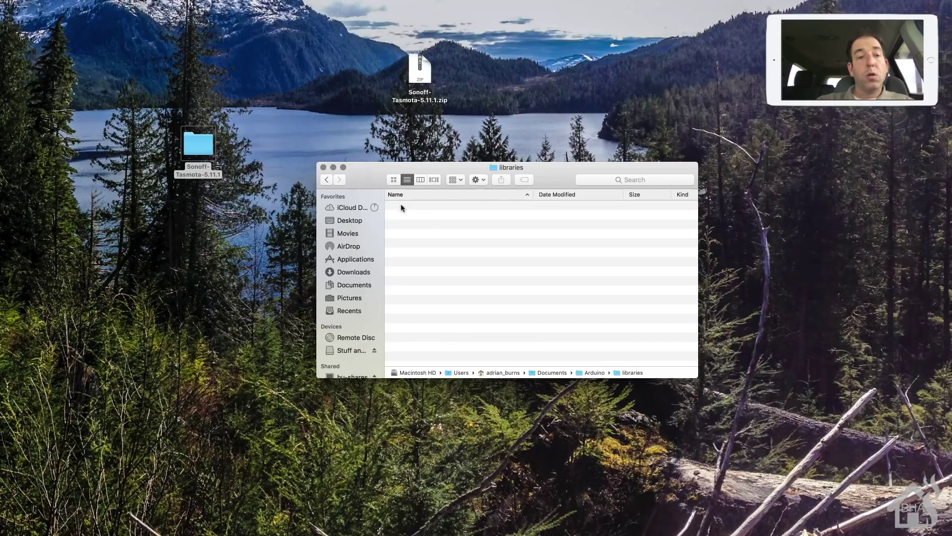
right_click(444, 234)
click(461, 268)
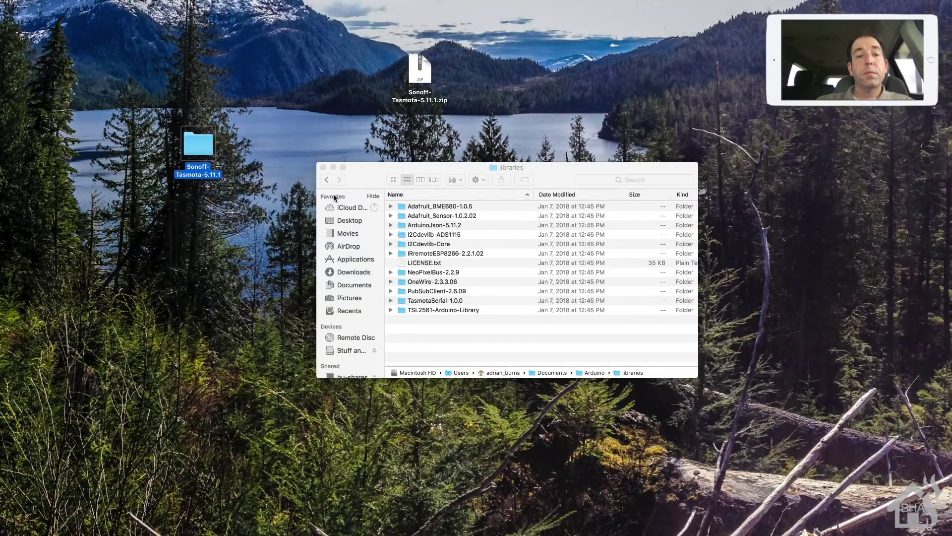
Step: Copy the sonoff folder from Sonoff-Tasmota-5.11.1 into the Documents/Arduino folder, alongside libraries
click(327, 181)
click(328, 181)
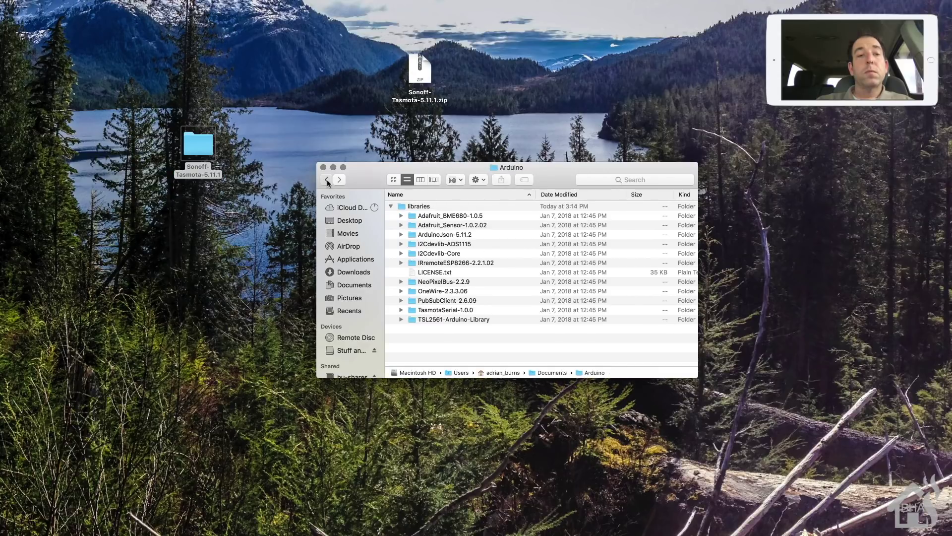
click(327, 181)
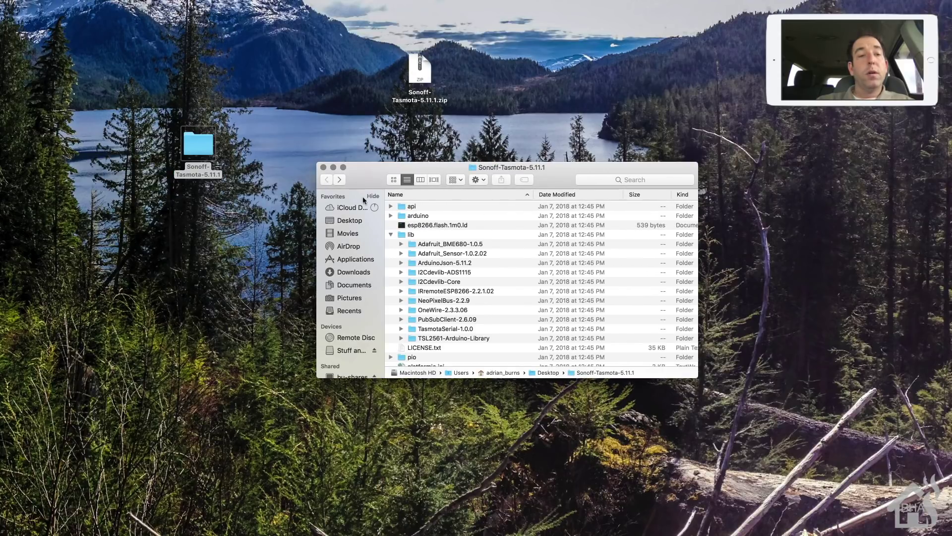
click(391, 235)
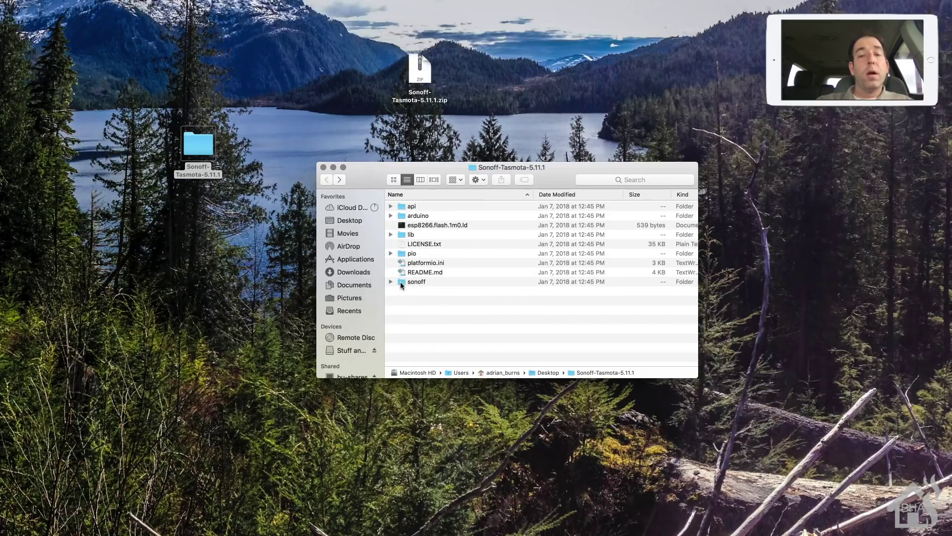
click(401, 283)
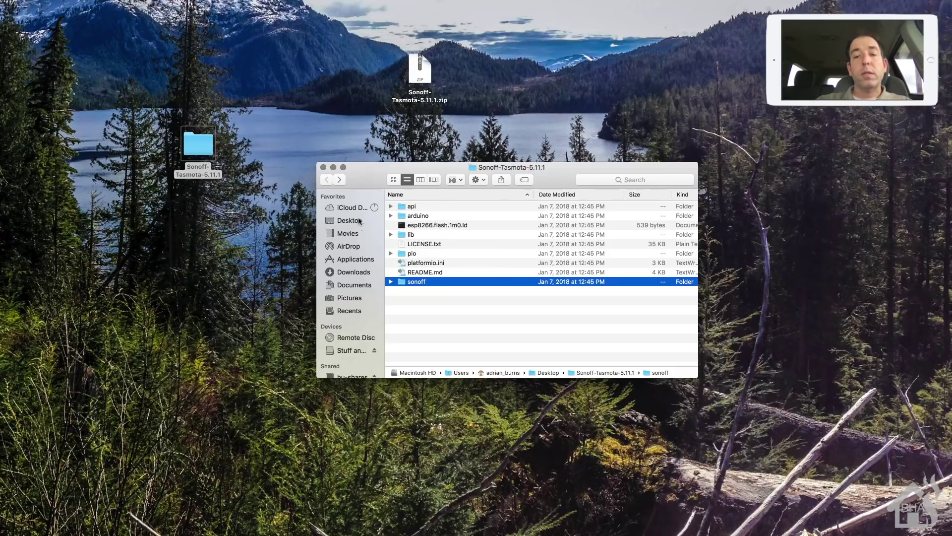
click(348, 287)
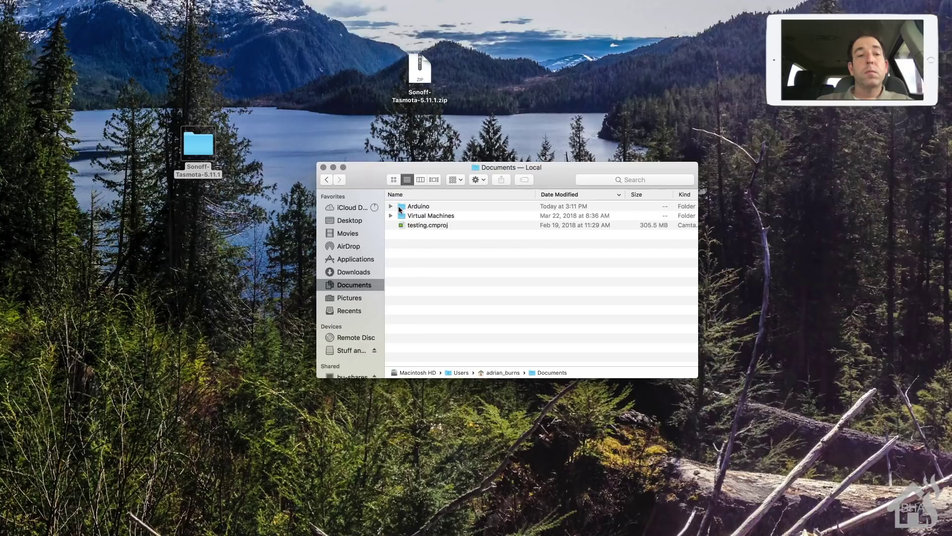
double_click(400, 210)
click(391, 206)
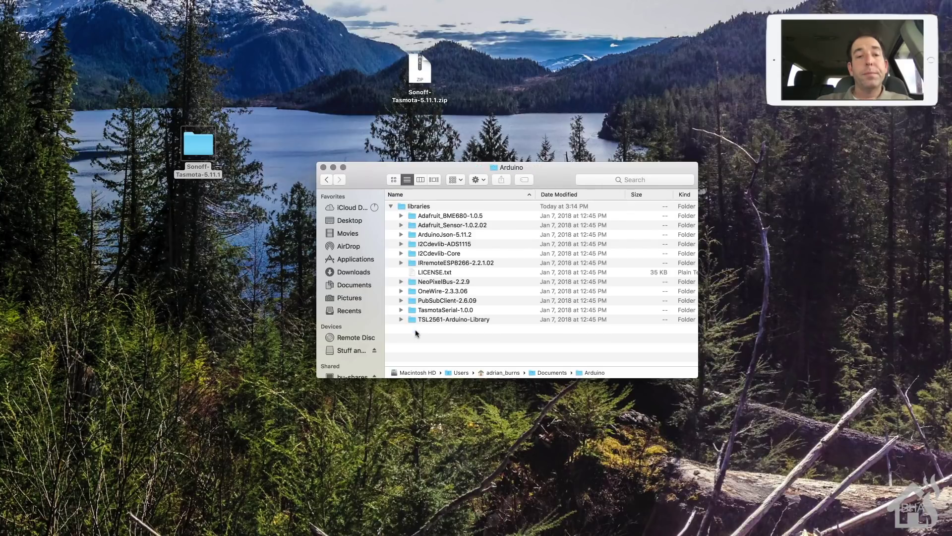
click(392, 206)
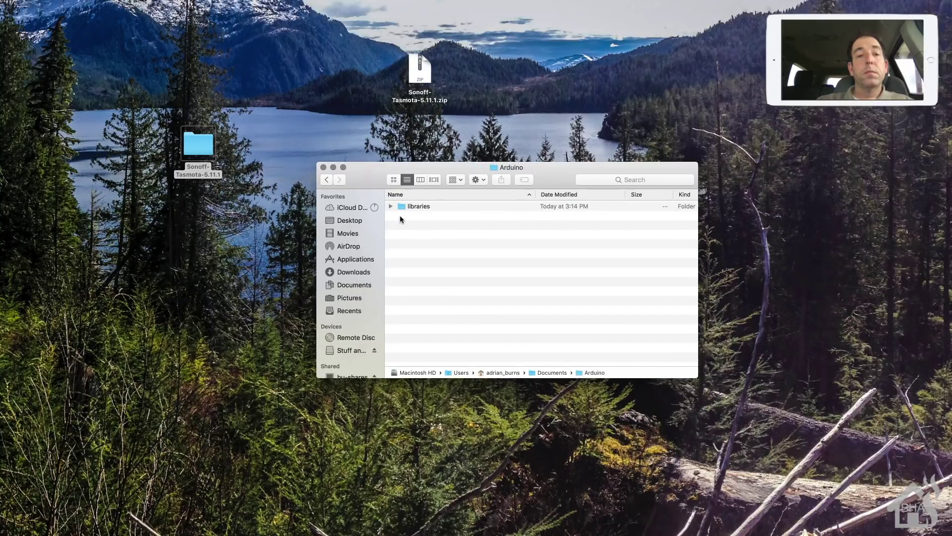
right_click(411, 229)
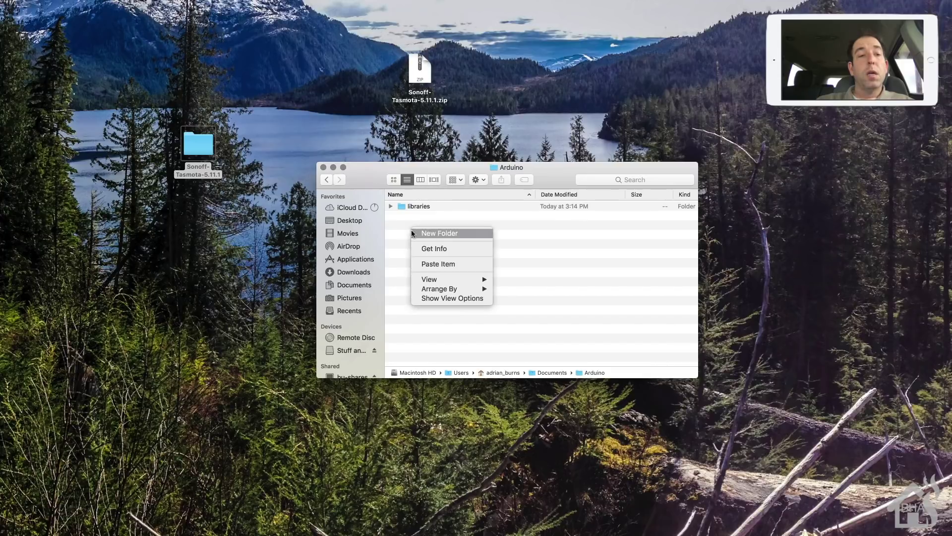
click(429, 263)
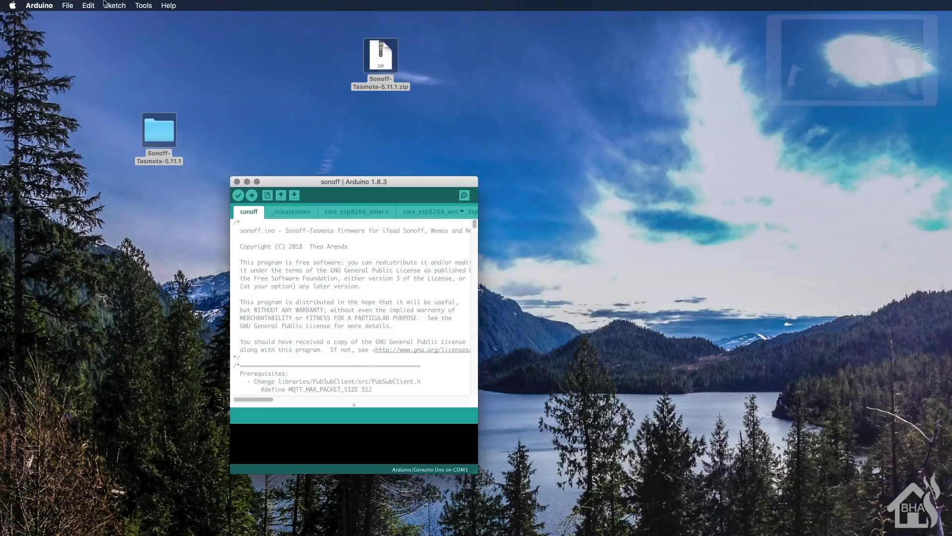
Step: In the Arduino Boards Manager, install version 2.4.0 of the esp8266 package by ESP8266 Community
click(144, 6)
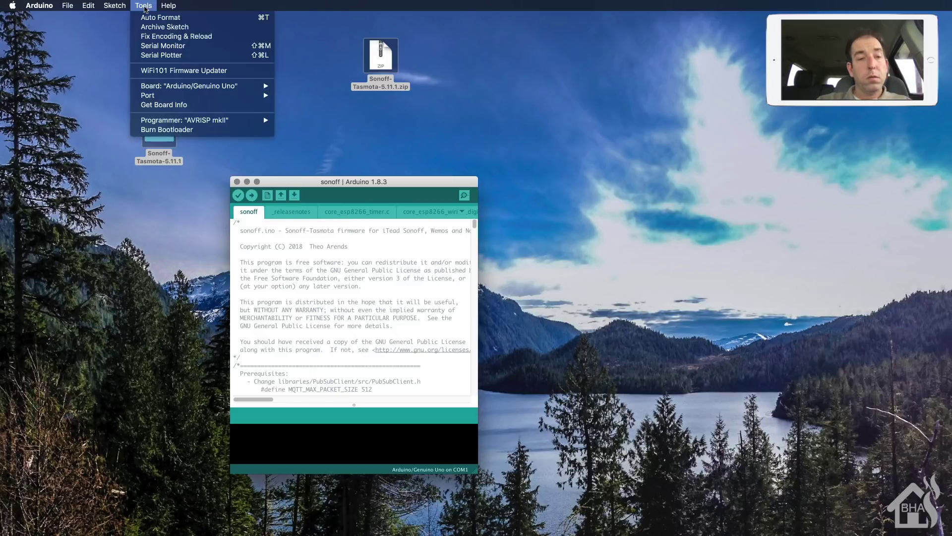
mouse_move(174, 86)
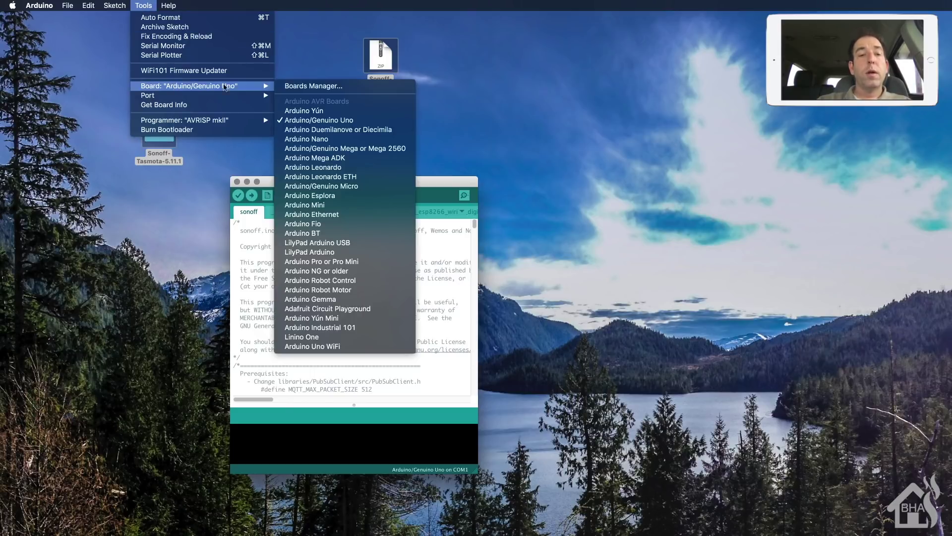
click(317, 90)
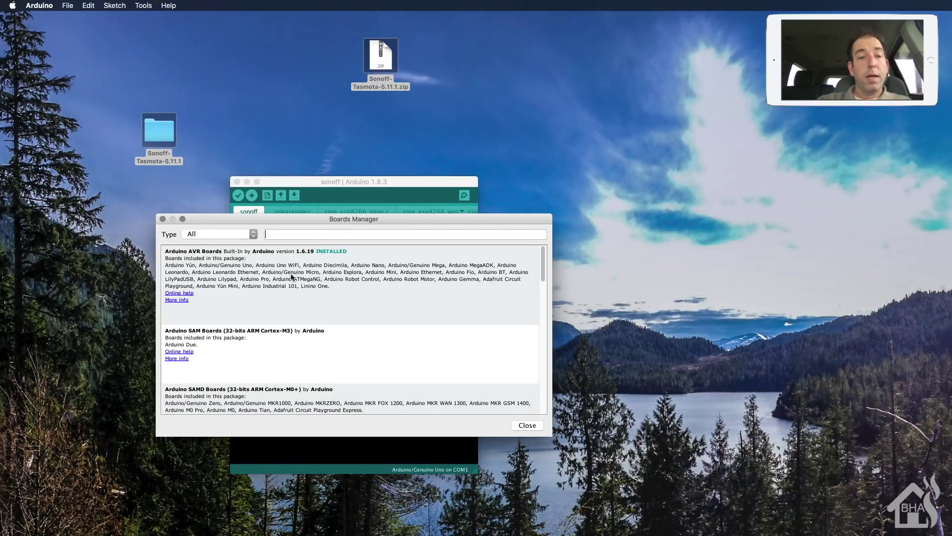
scroll(291, 276, down, 10)
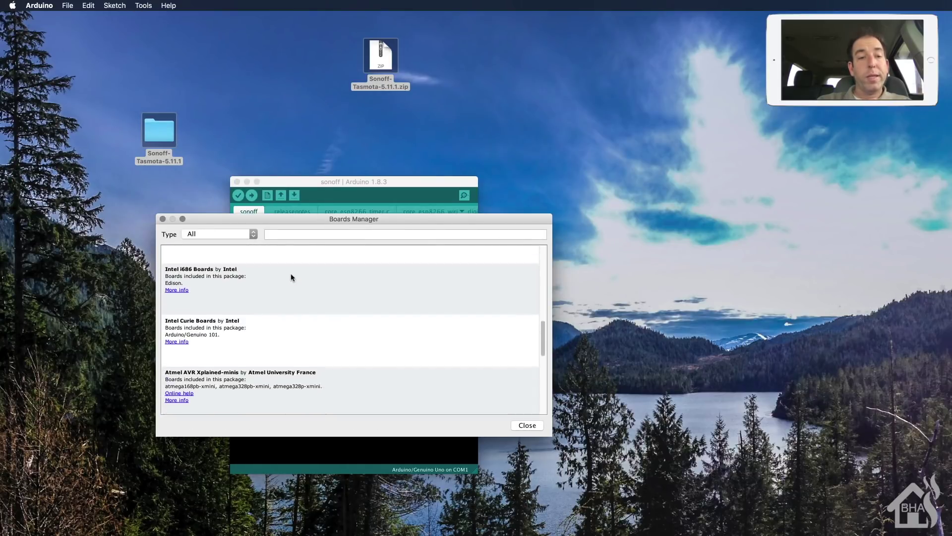
scroll(292, 277, down, 10)
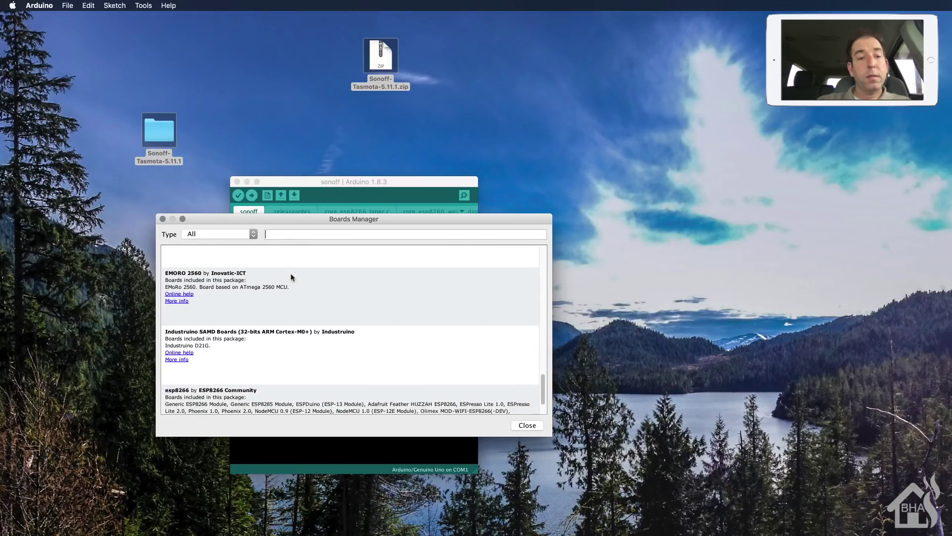
scroll(292, 277, down, 3)
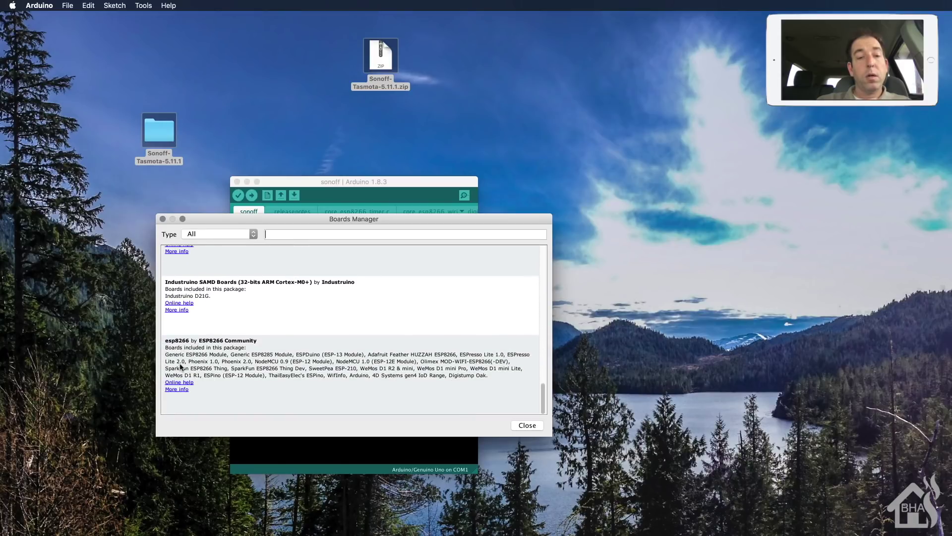
click(282, 405)
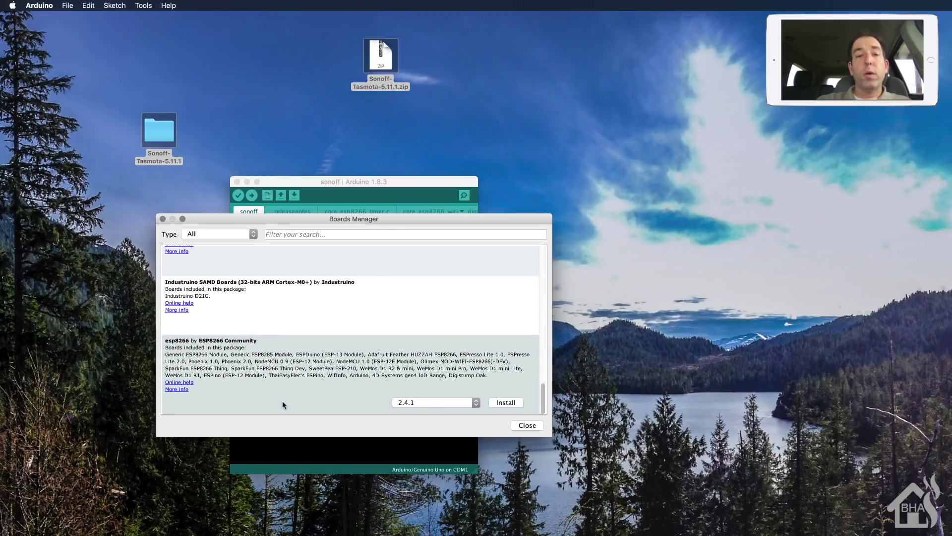
click(422, 404)
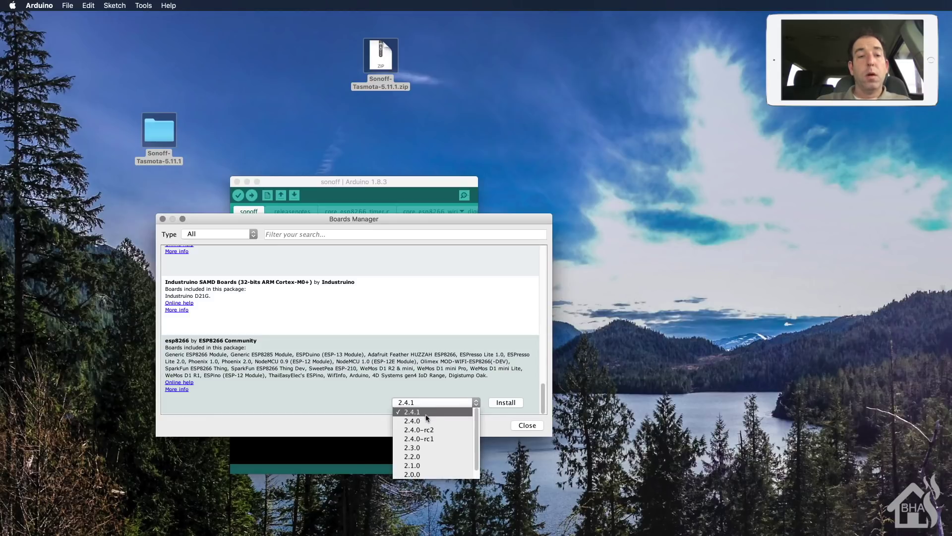
click(427, 421)
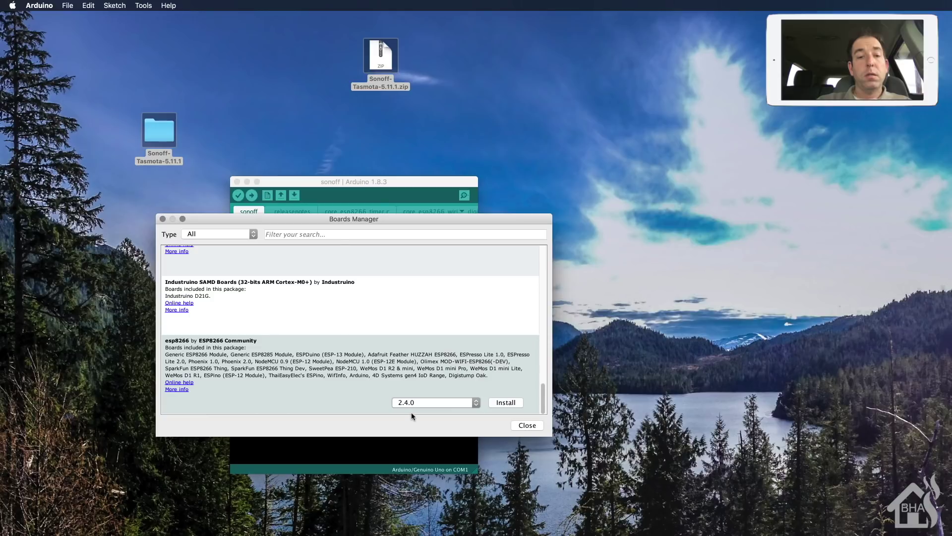
click(506, 403)
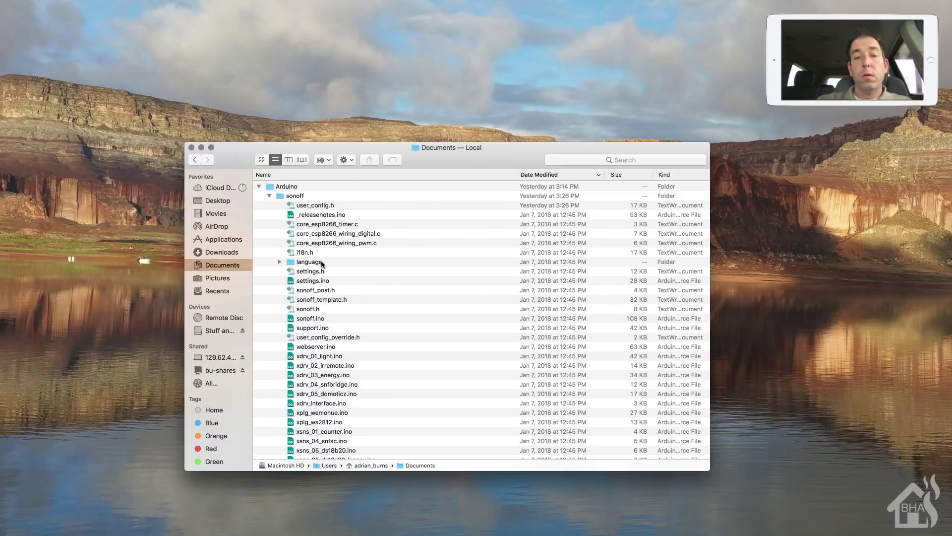
Step: Open the sonoff.ino sketch from Documents/Arduino/sonoff in Arduino and display its user_config.h file
double_click(305, 318)
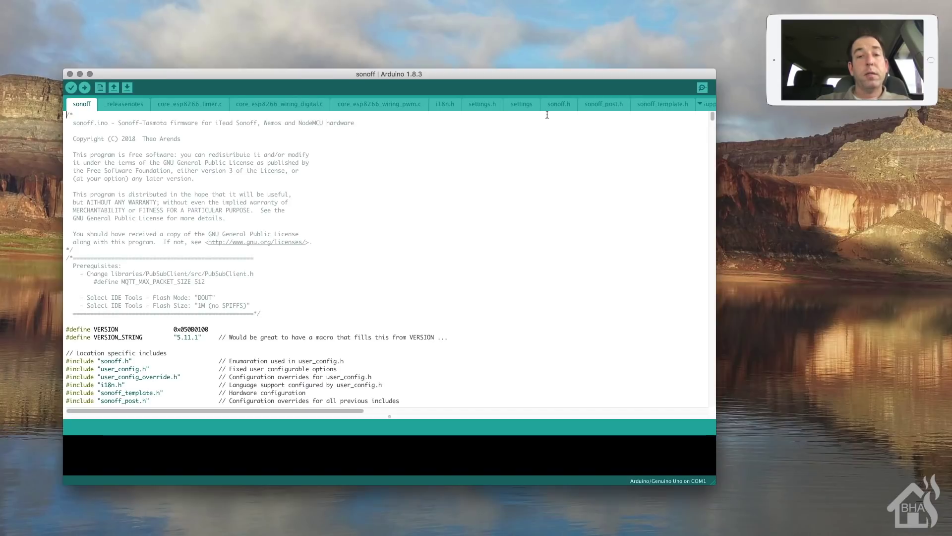
click(700, 103)
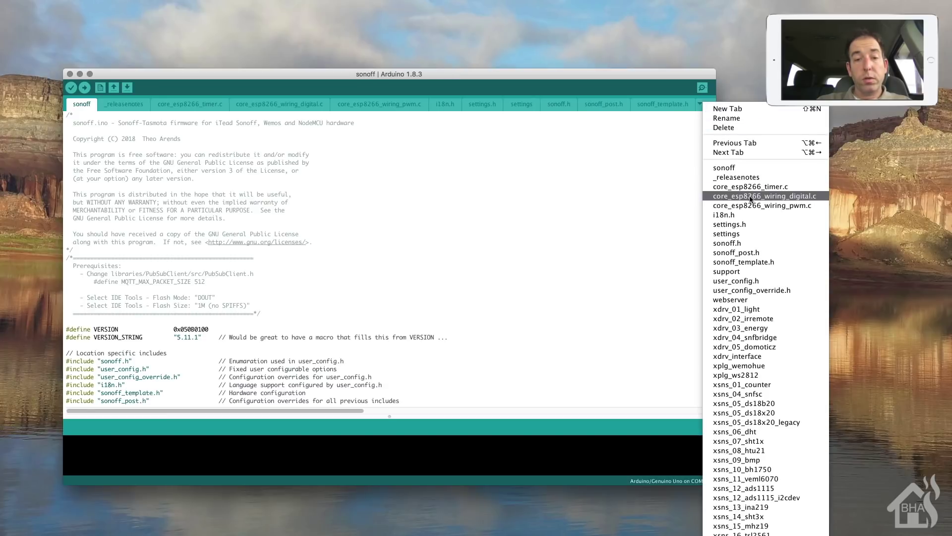
click(729, 282)
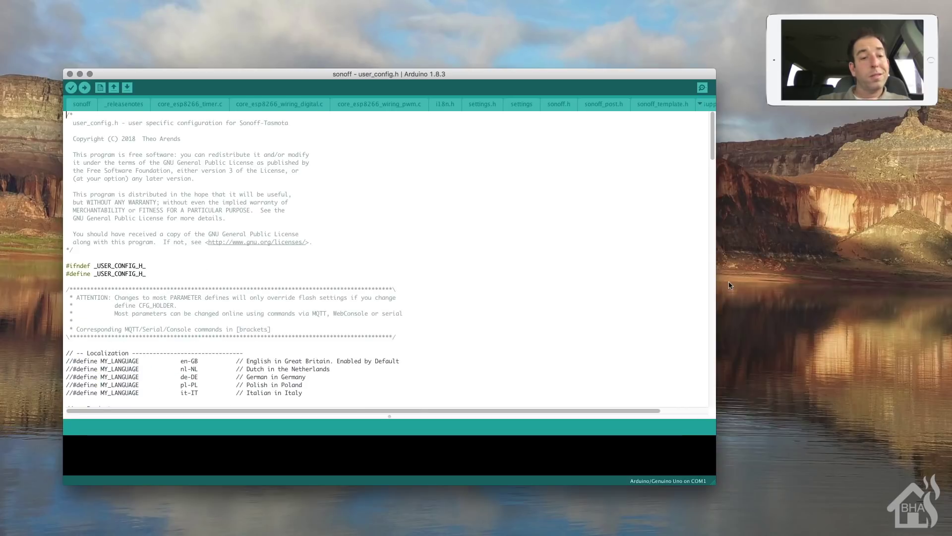
Step: In the Wifi section of user_config.h, set WIFI_CONFIG_TOOL to WIFI_WIFI_MANAGER, dismiss the updates notice, and save the sketch
click(161, 144)
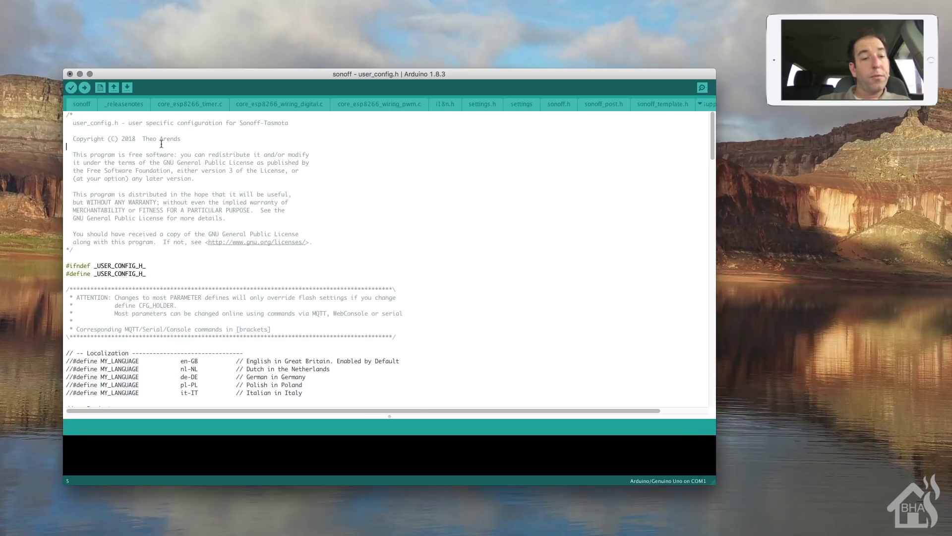
scroll(161, 144, down, 5)
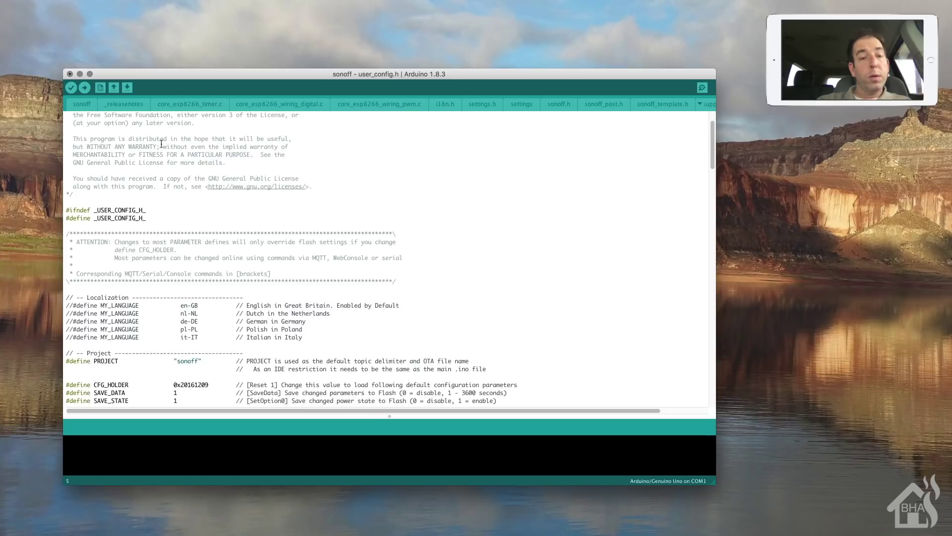
scroll(162, 143, down, 6)
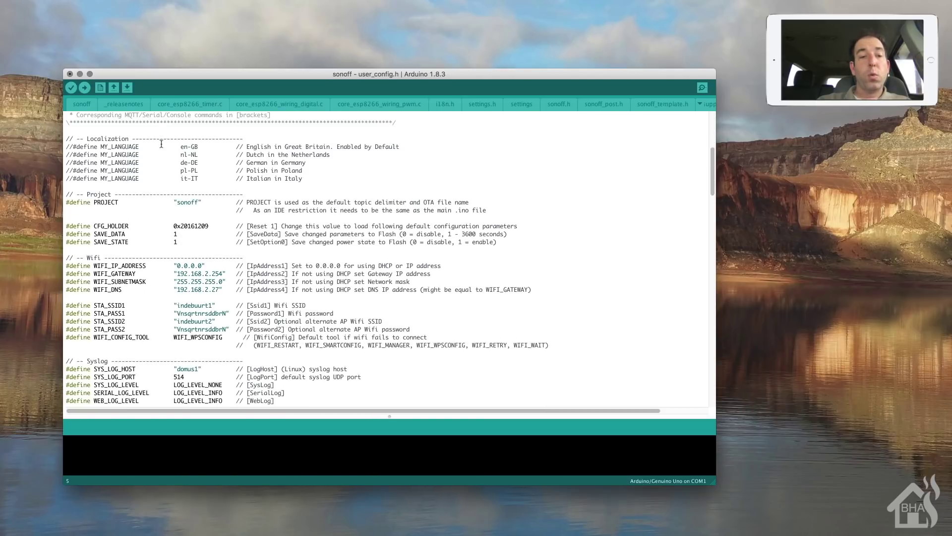
scroll(161, 144, down, 2)
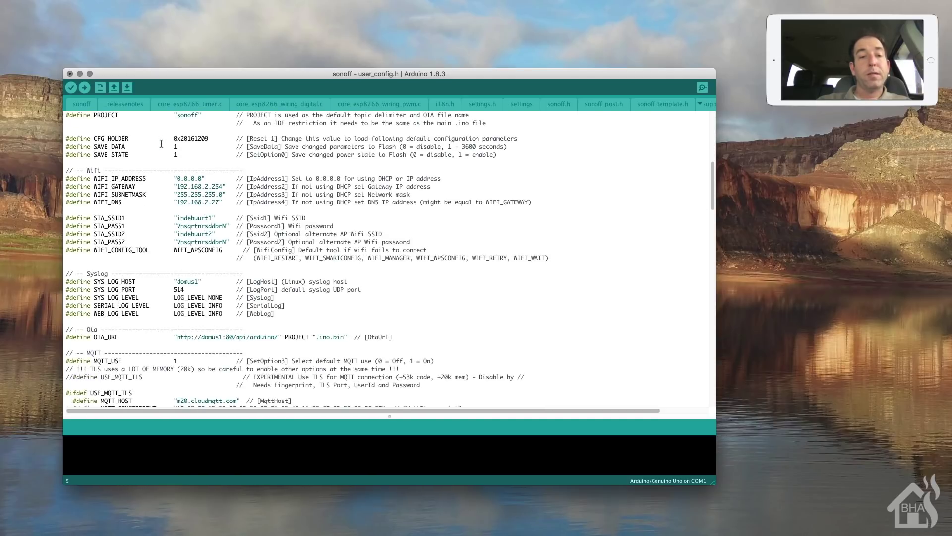
click(227, 249)
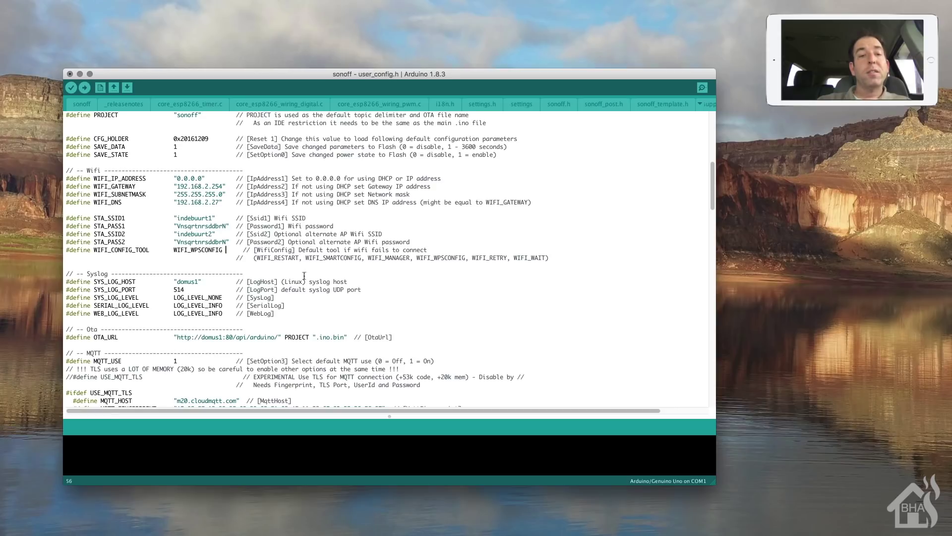
key(BackSpace)
key(BackSpace)
key(BackSpace)
key(BackSpace)
key(BackSpace)
key(BackSpace)
key(BackSpace)
key(BackSpace)
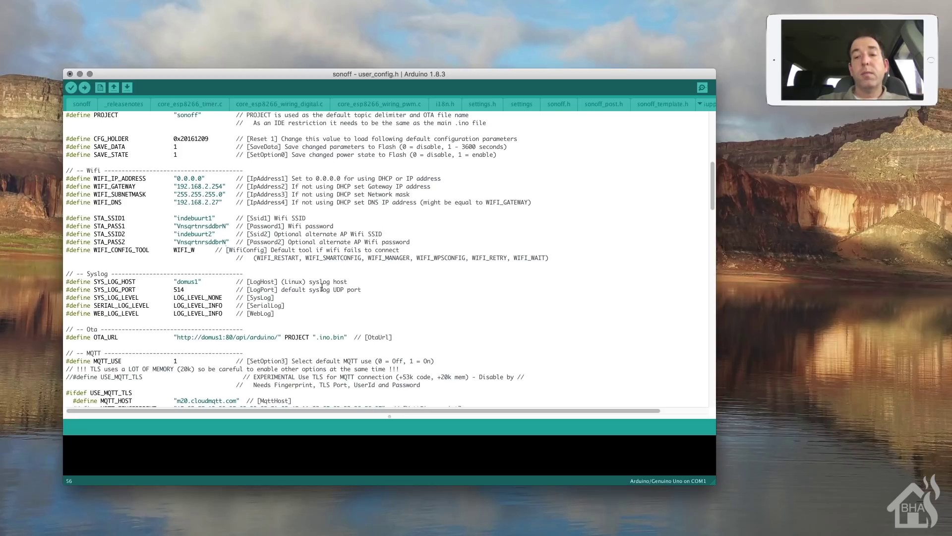
text(IFI_)
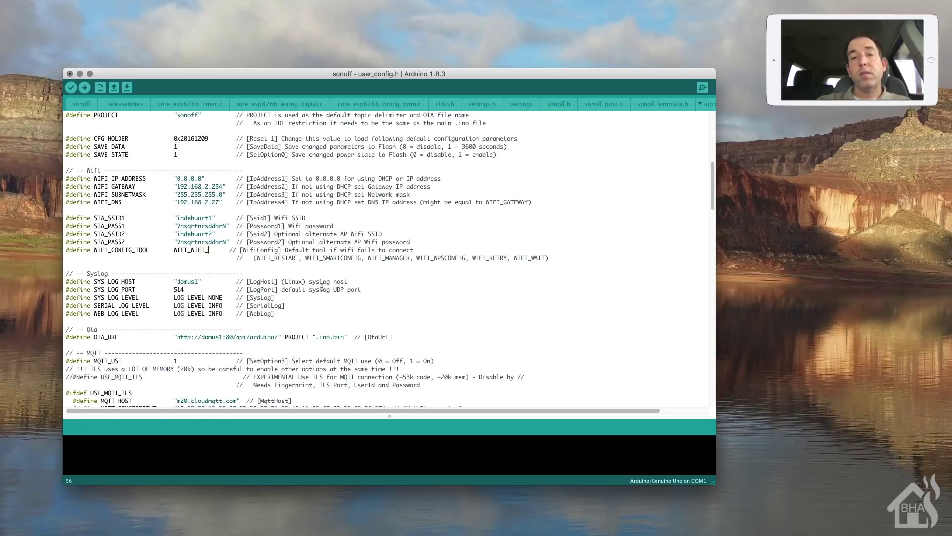
text(MANAG)
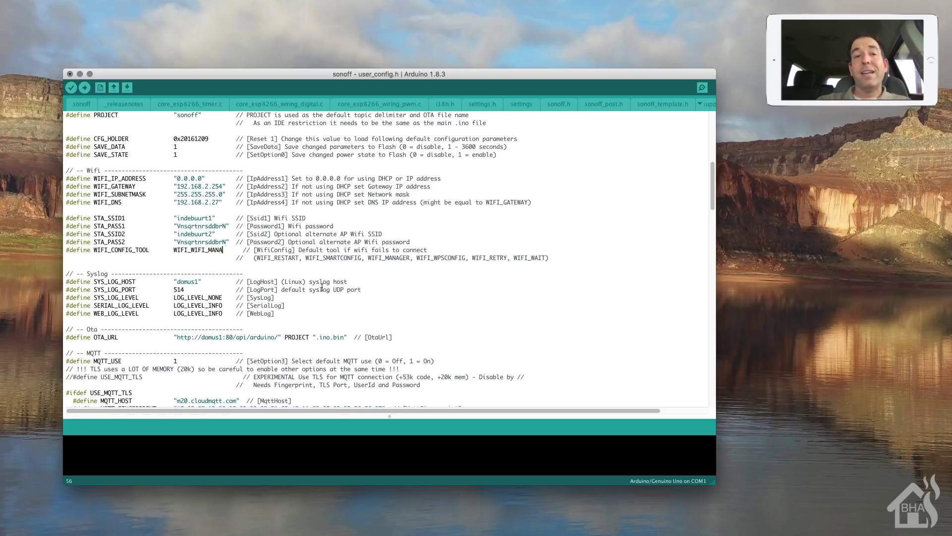
text(ER)
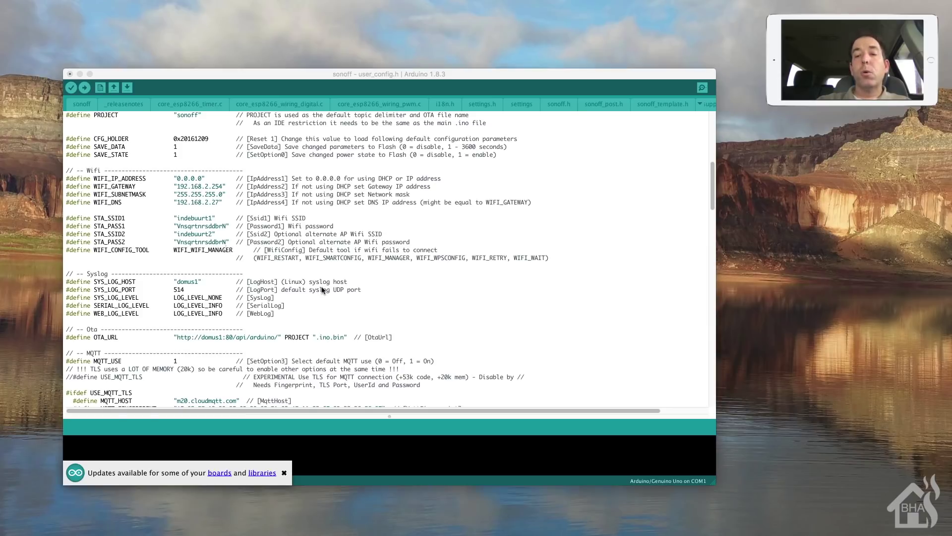
click(285, 472)
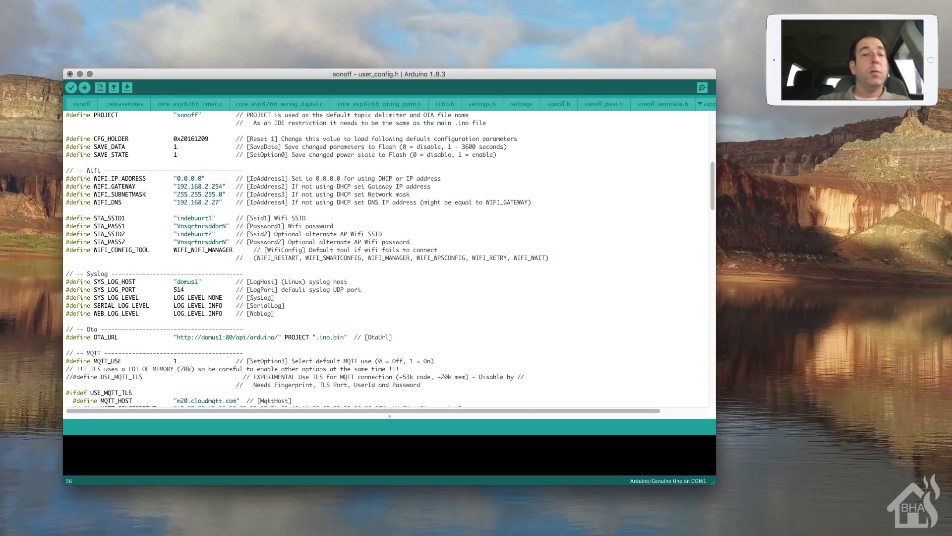
key(super+s)
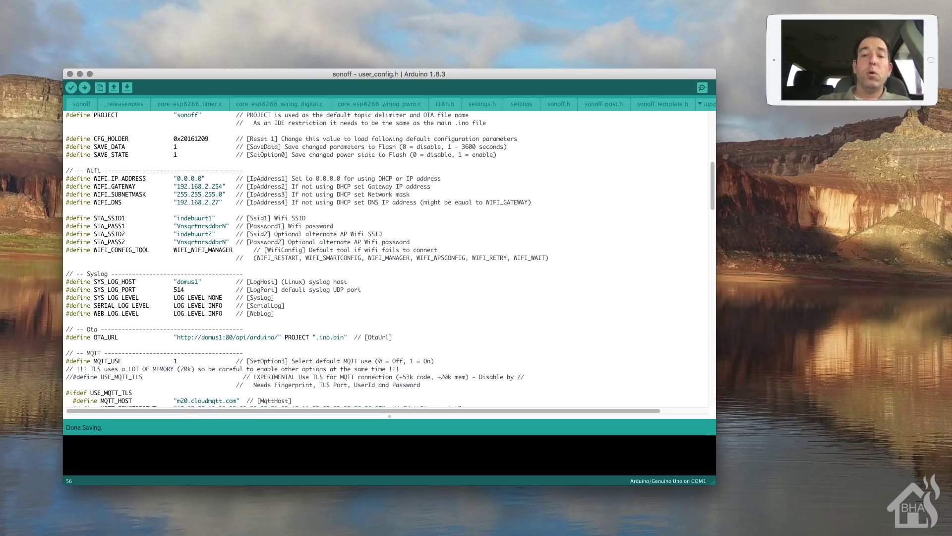